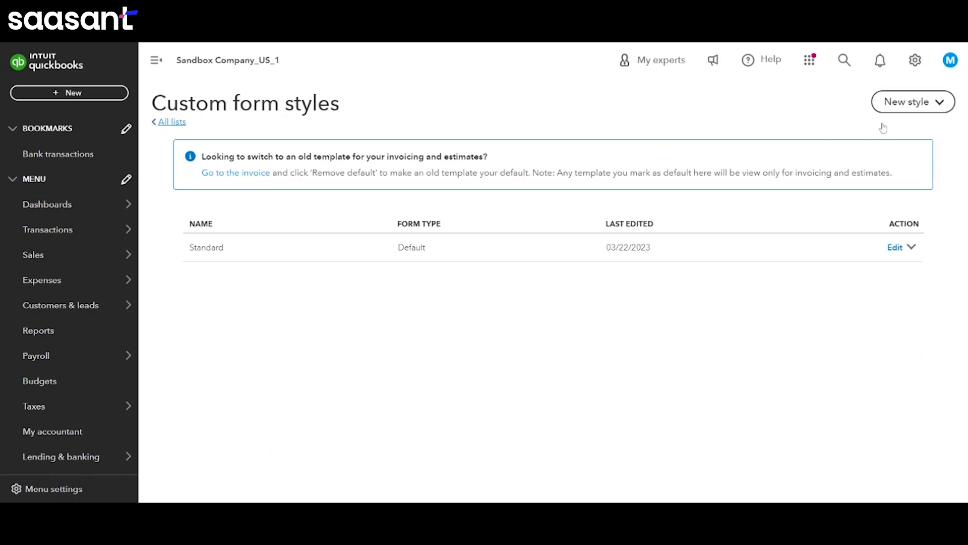
- Create a new custom form style for invoices
{"action": "left_click", "coordinate": [910, 115]}
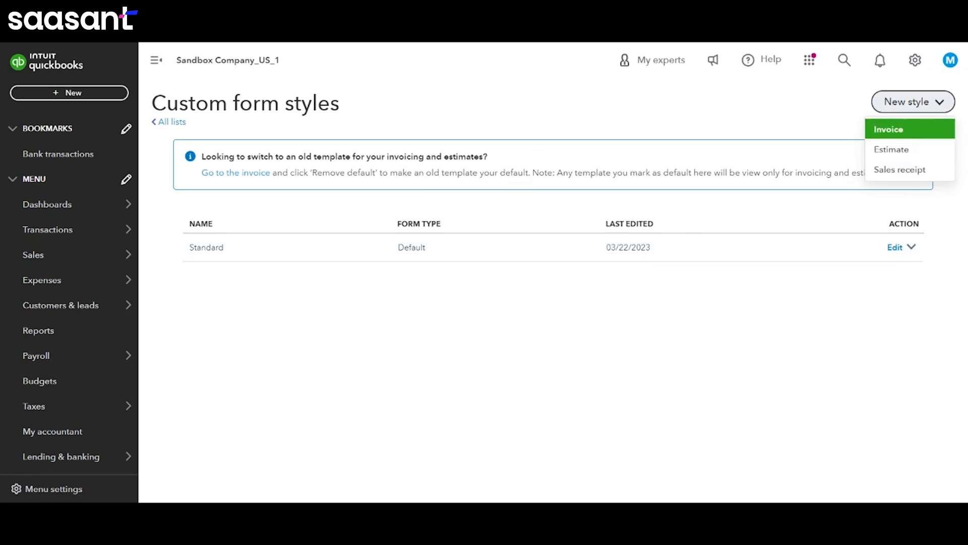
{"action": "left_click", "coordinate": [936, 132]}
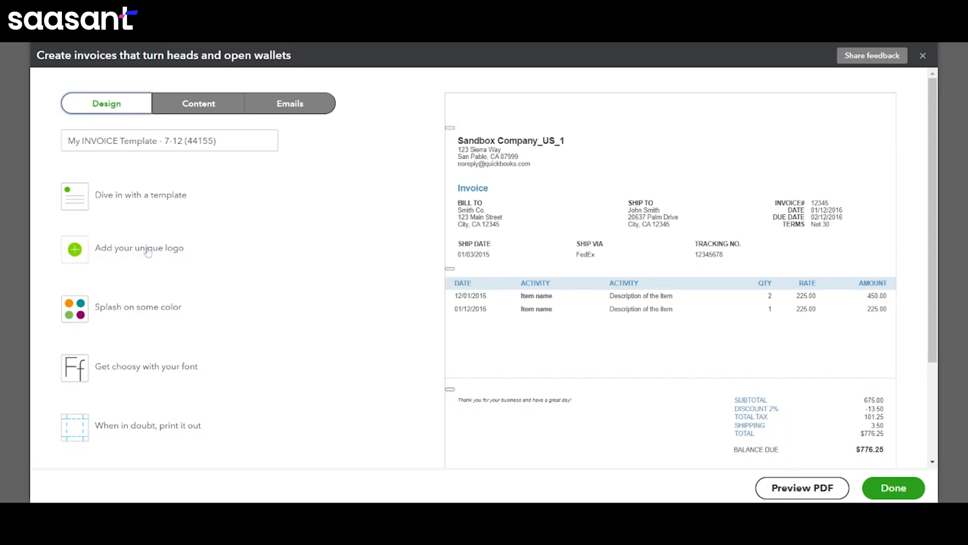
- Examine the invoice template's design options for the logo, the font and the printed page margins
{"action": "left_click", "coordinate": [166, 256]}
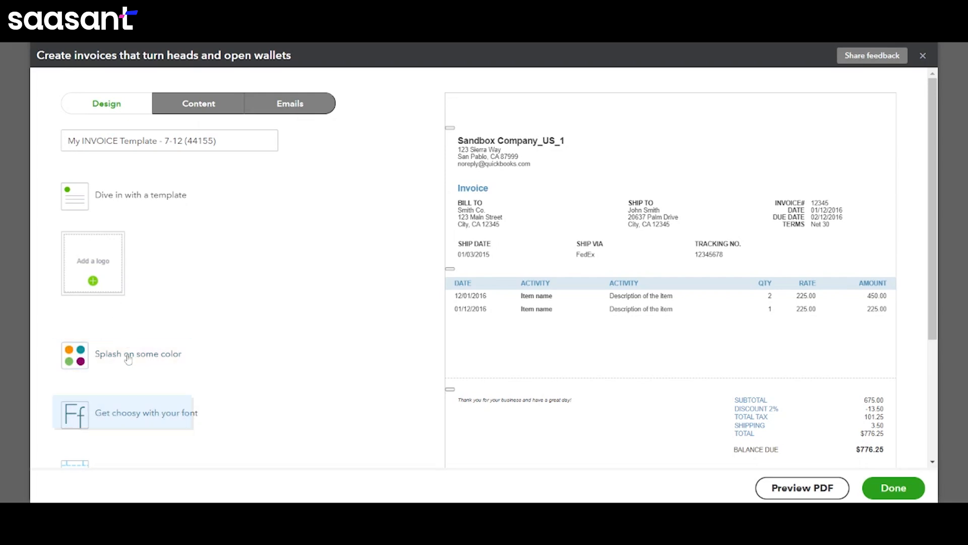
{"action": "scroll", "coordinate": [134, 333], "scroll_direction": "down", "scroll_amount": 2}
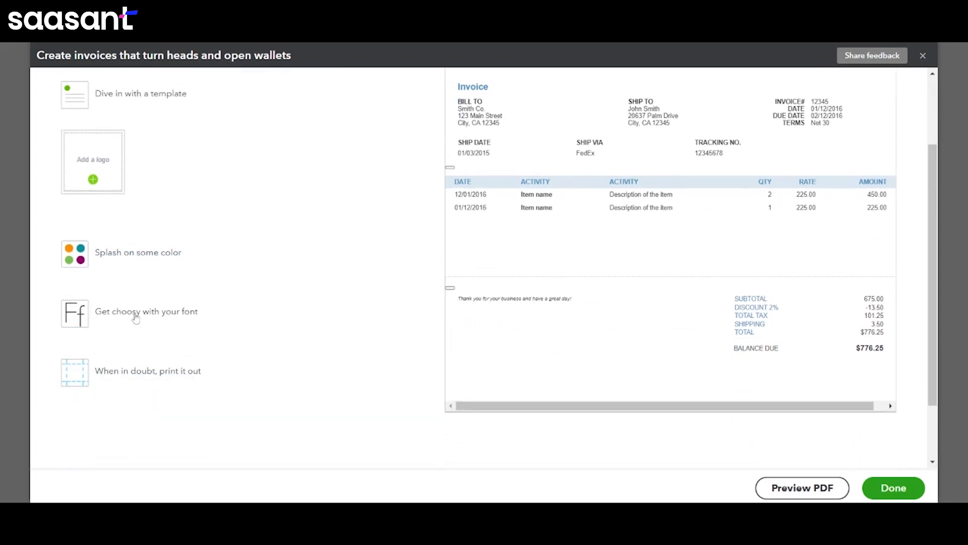
{"action": "left_click", "coordinate": [135, 316]}
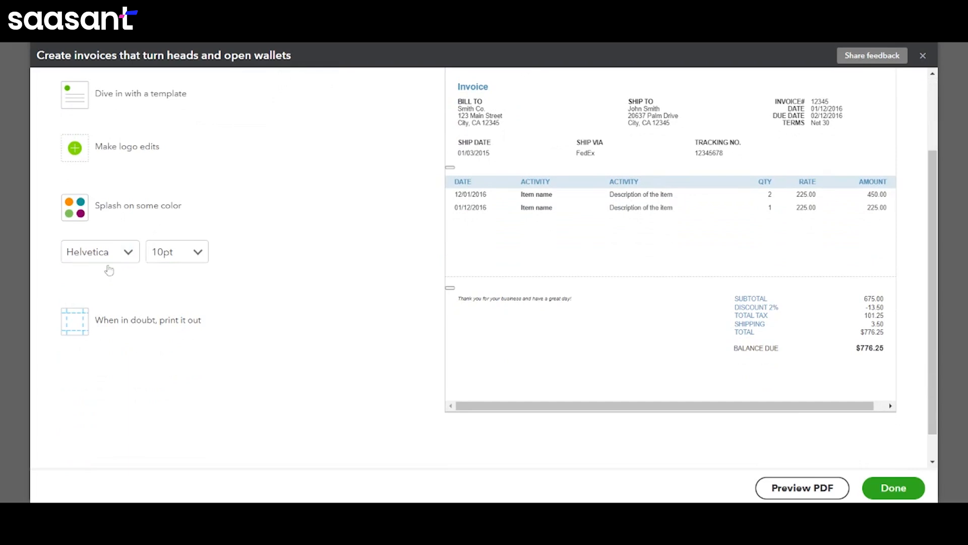
{"action": "left_click", "coordinate": [127, 323]}
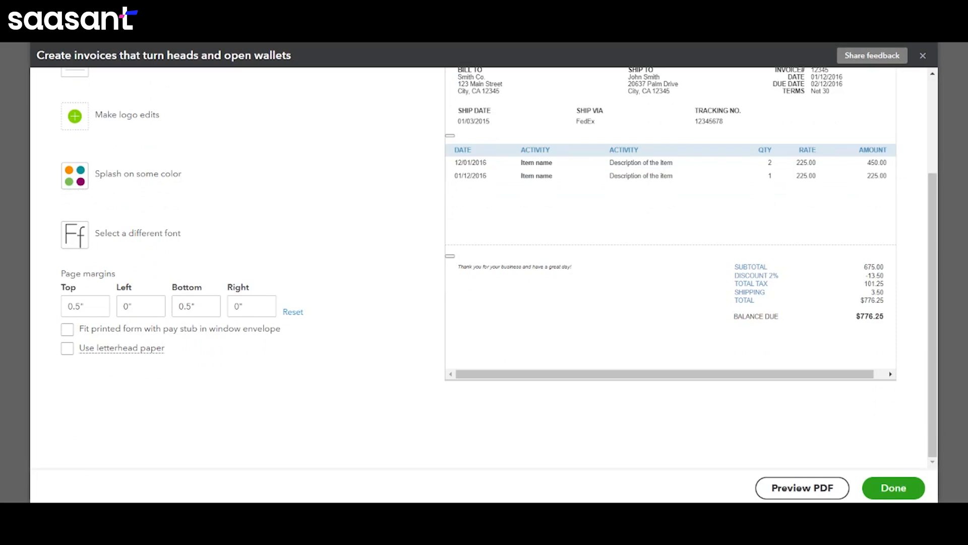
{"action": "scroll", "coordinate": [207, 298], "scroll_direction": "up", "scroll_amount": 2}
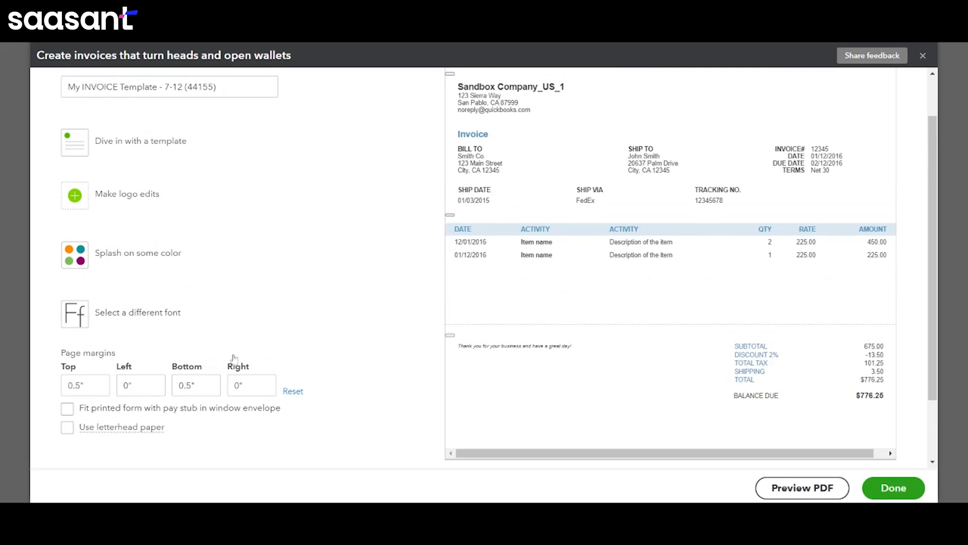
{"action": "scroll", "coordinate": [234, 357], "scroll_direction": "up", "scroll_amount": 2}
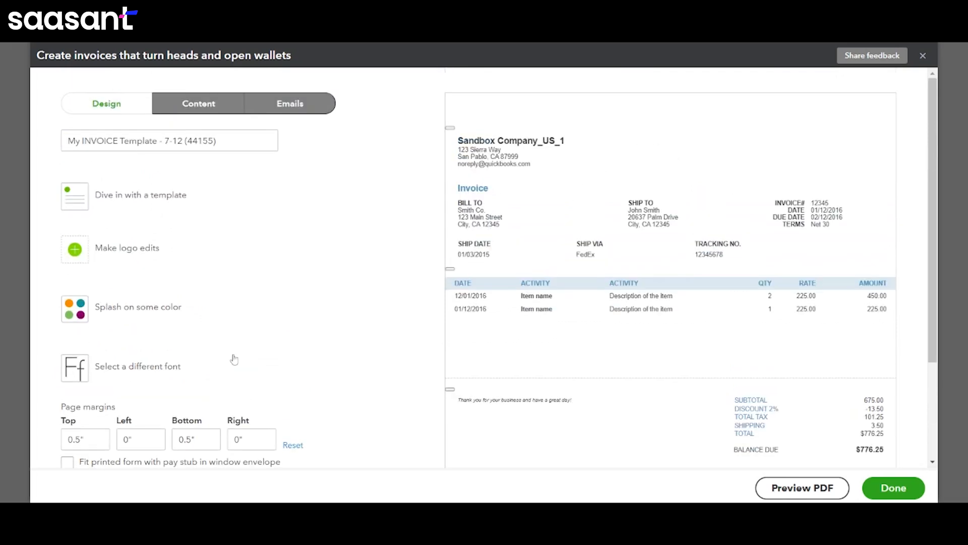
- Open the invoice header content for editing and review its business details, form name and number, display and custom field settings
{"action": "left_click", "coordinate": [201, 104]}
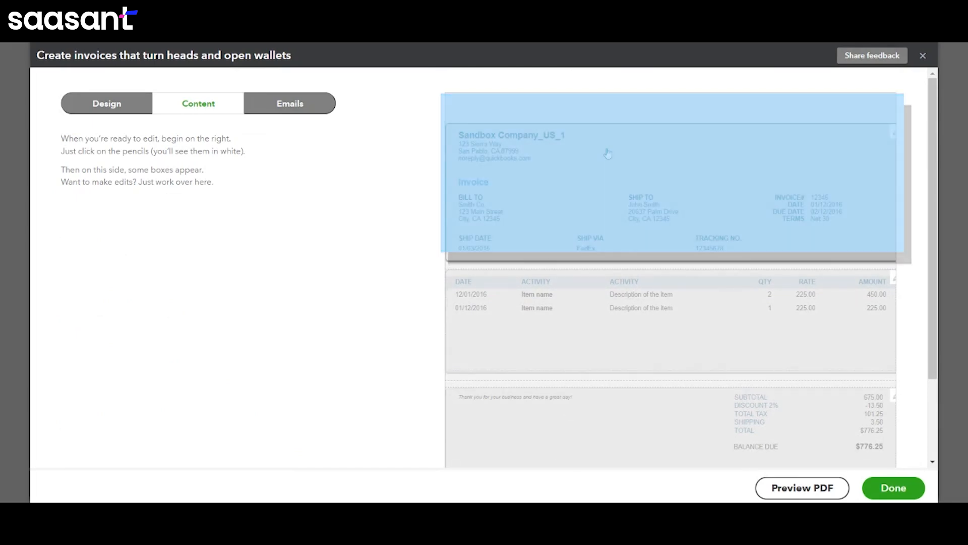
{"action": "left_click", "coordinate": [608, 154]}
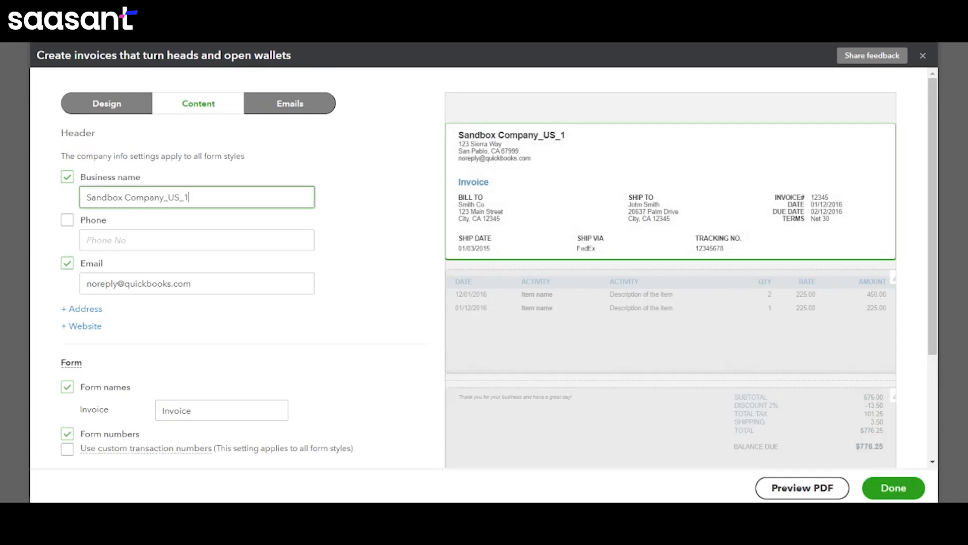
{"action": "scroll", "coordinate": [484, 262], "scroll_direction": "down", "scroll_amount": 1}
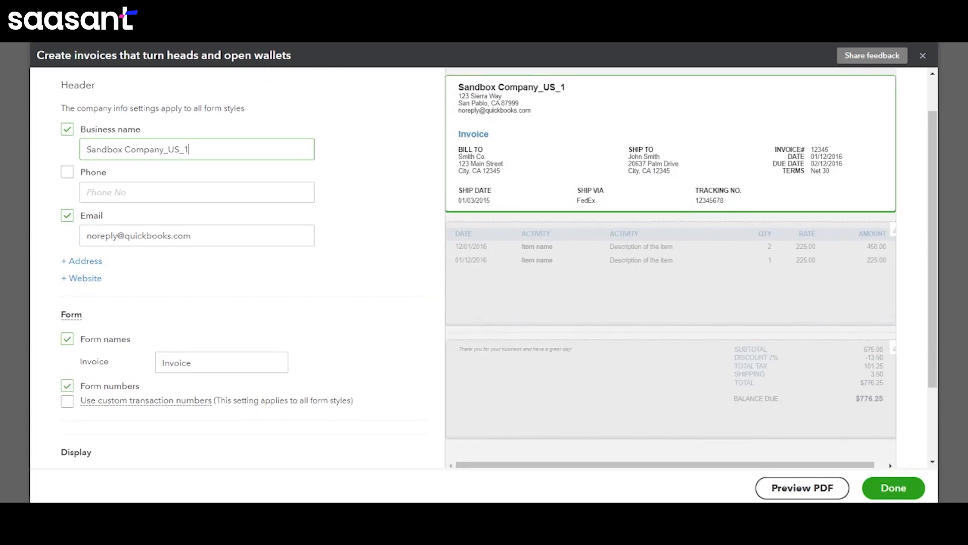
{"action": "scroll", "coordinate": [242, 203], "scroll_direction": "down", "scroll_amount": 1}
{"action": "left_click", "coordinate": [222, 202]}
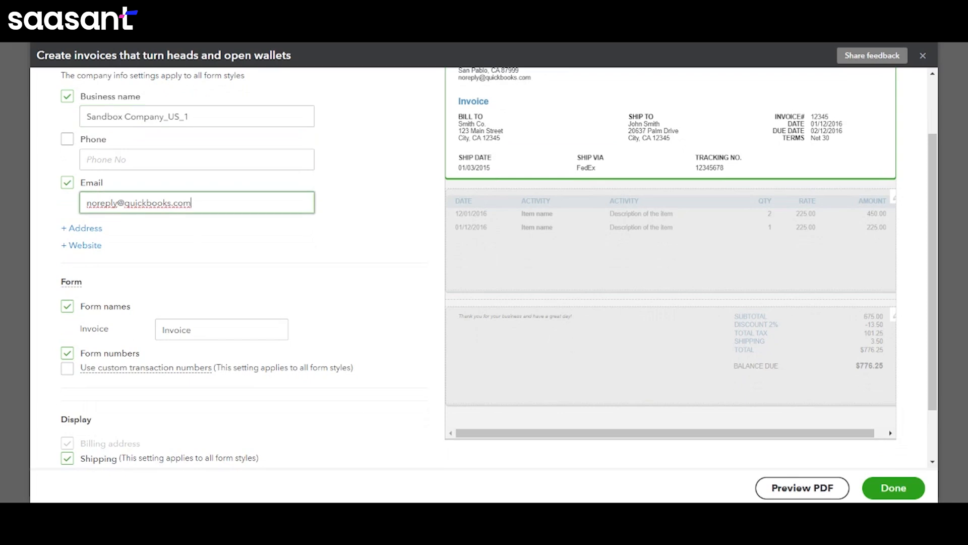
{"action": "scroll", "coordinate": [201, 256], "scroll_direction": "down", "scroll_amount": 2}
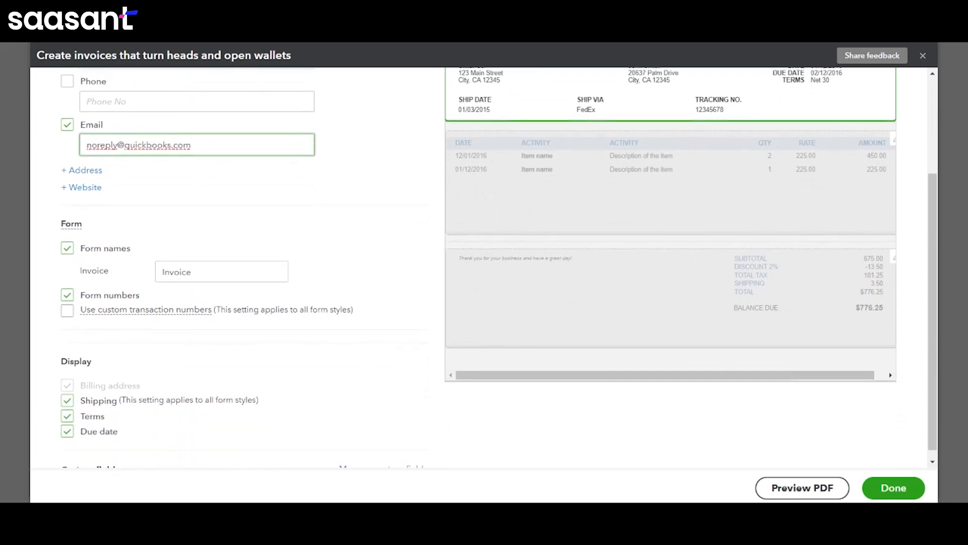
{"action": "left_click", "coordinate": [202, 262]}
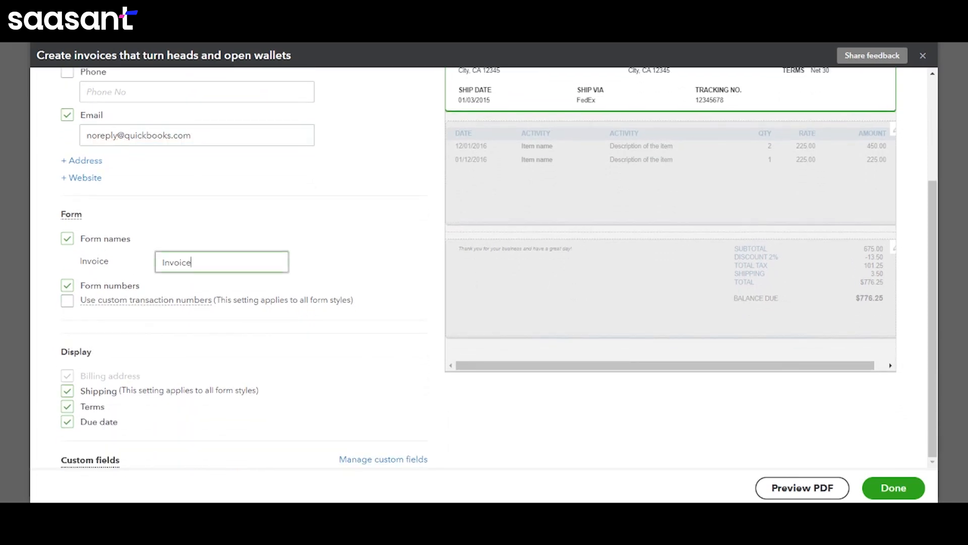
{"action": "mouse_move", "coordinate": [67, 301]}
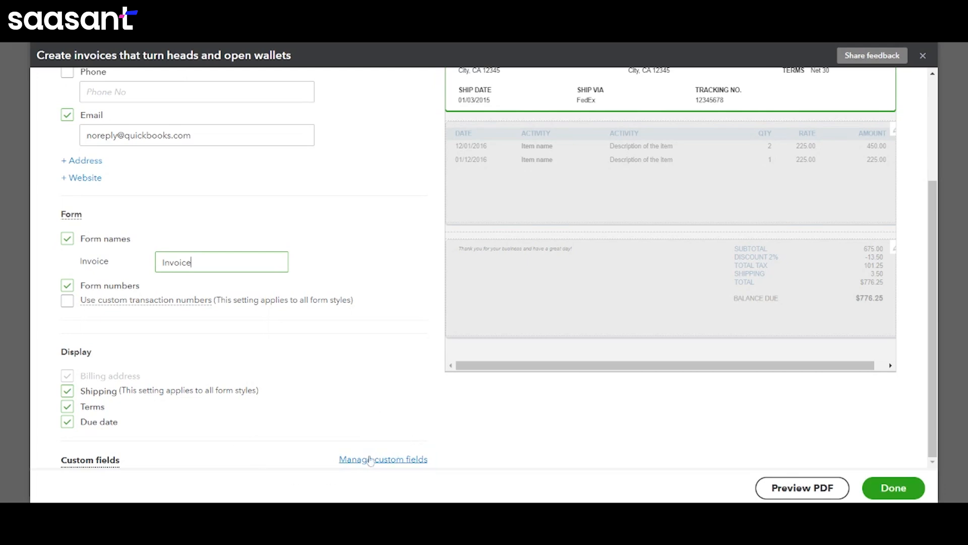
{"action": "scroll", "coordinate": [398, 339], "scroll_direction": "up", "scroll_amount": 1}
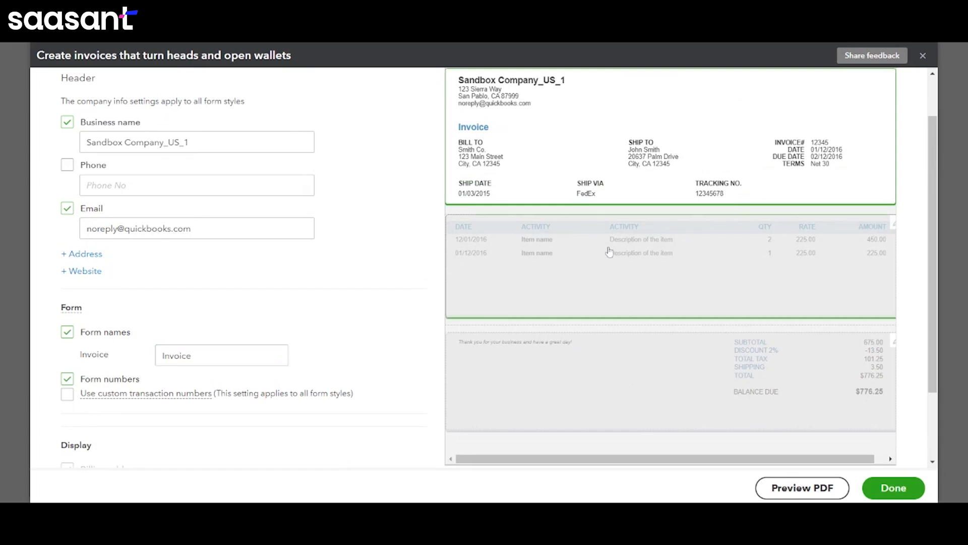
- Open the invoice's table section and turn on showing the account summary on the invoice
{"action": "left_click", "coordinate": [610, 252]}
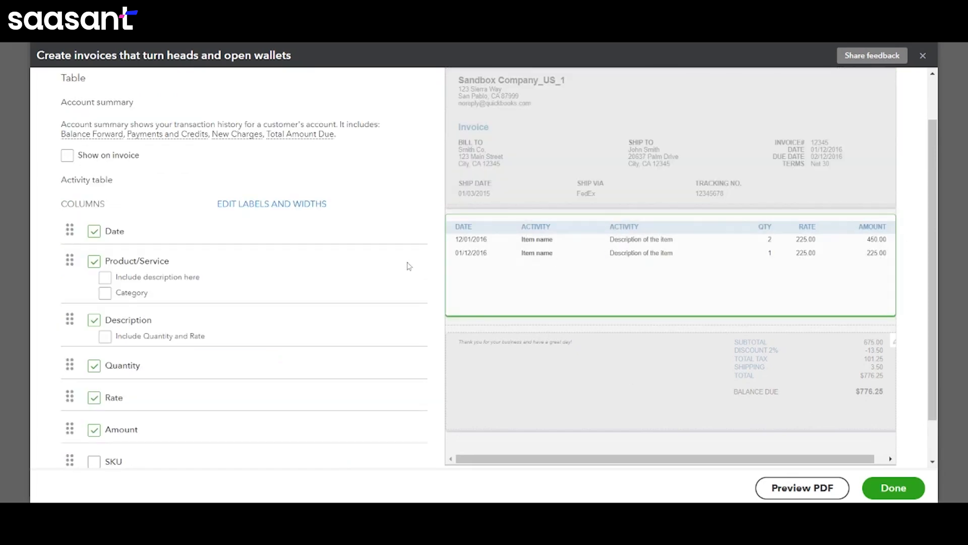
{"action": "scroll", "coordinate": [375, 256], "scroll_direction": "up", "scroll_amount": 1}
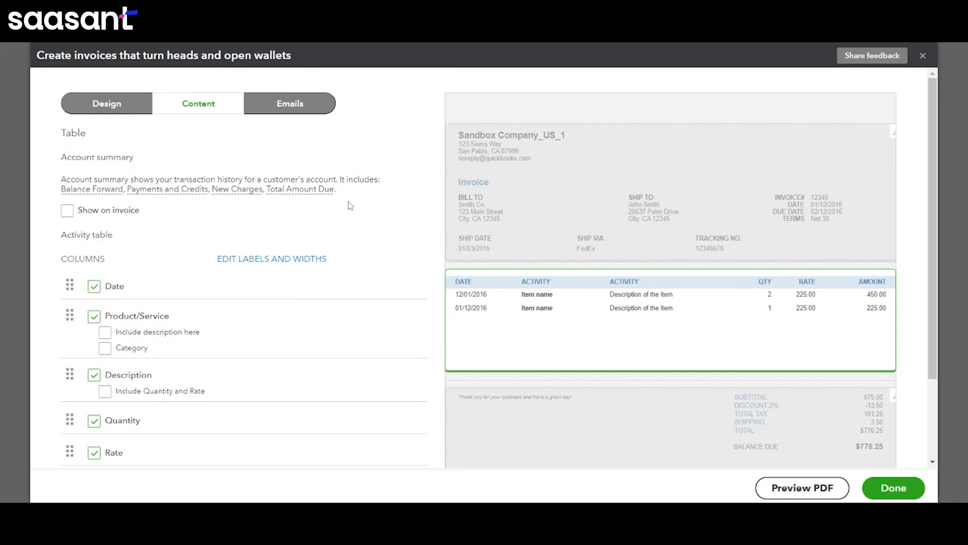
{"action": "scroll", "coordinate": [376, 223], "scroll_direction": "down", "scroll_amount": 1}
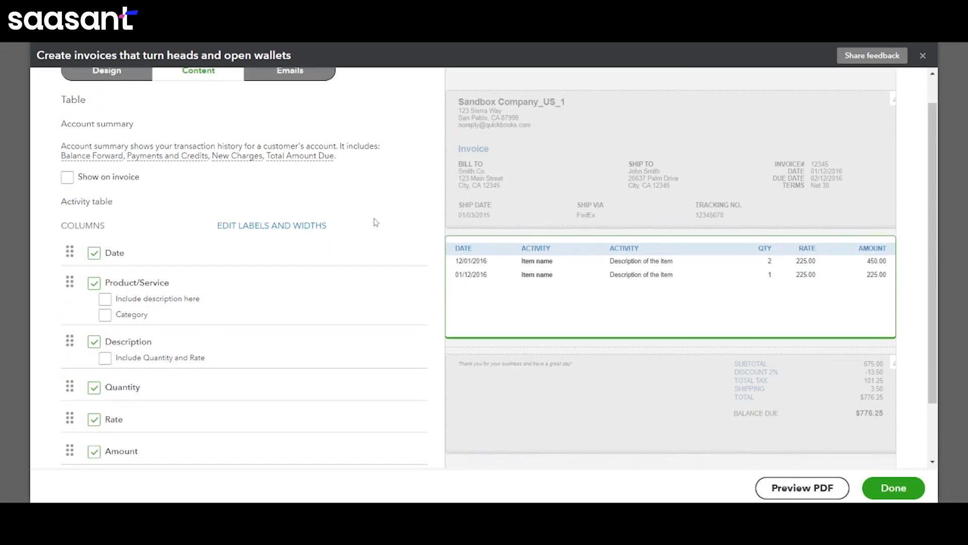
{"action": "left_click", "coordinate": [67, 177]}
{"action": "left_click", "coordinate": [69, 179]}
{"action": "left_click", "coordinate": [69, 180]}
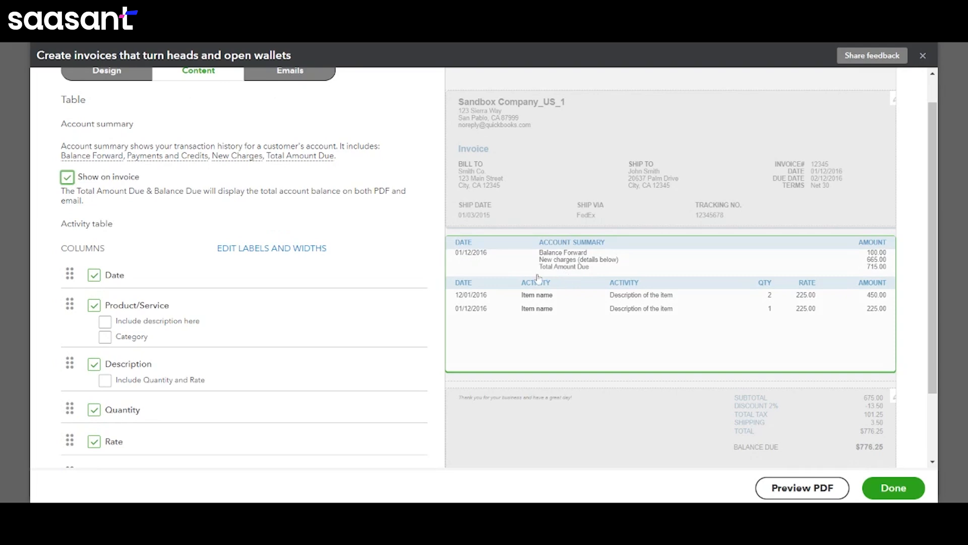
- Try including the SKU column in the invoice's activity table
{"action": "scroll", "coordinate": [164, 239], "scroll_direction": "down", "scroll_amount": 3}
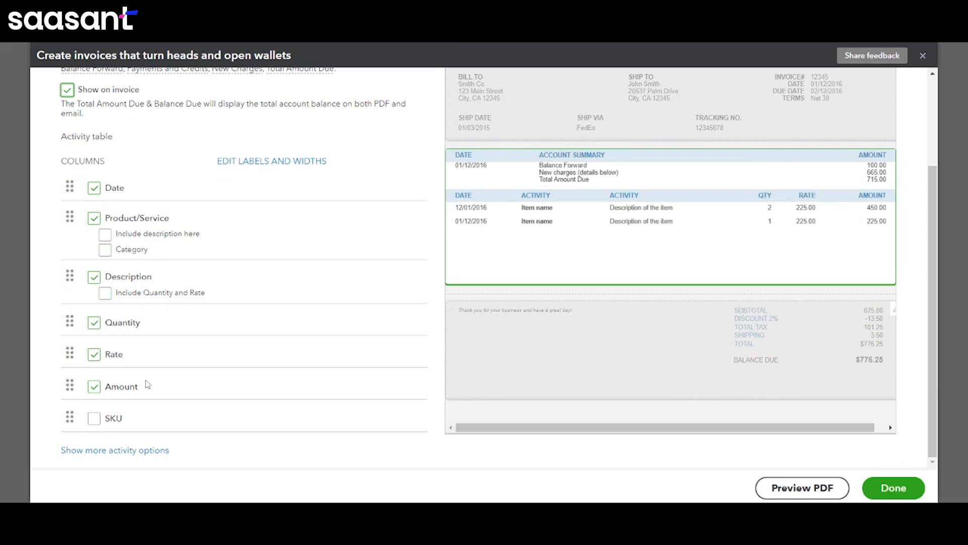
{"action": "left_click_drag", "start_coordinate": [132, 419], "coordinate": [134, 424]}
{"action": "left_click", "coordinate": [93, 423]}
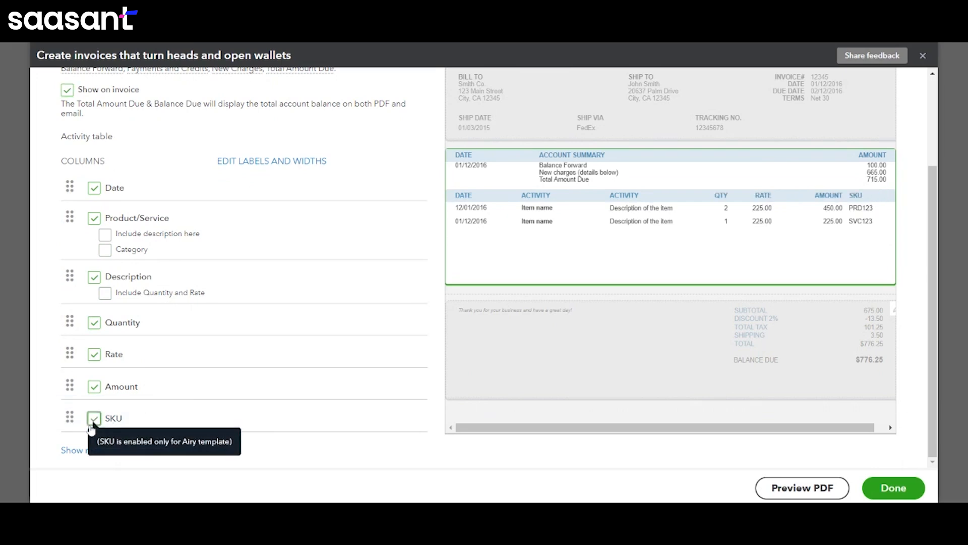
{"action": "left_click", "coordinate": [92, 422]}
{"action": "left_click", "coordinate": [92, 427]}
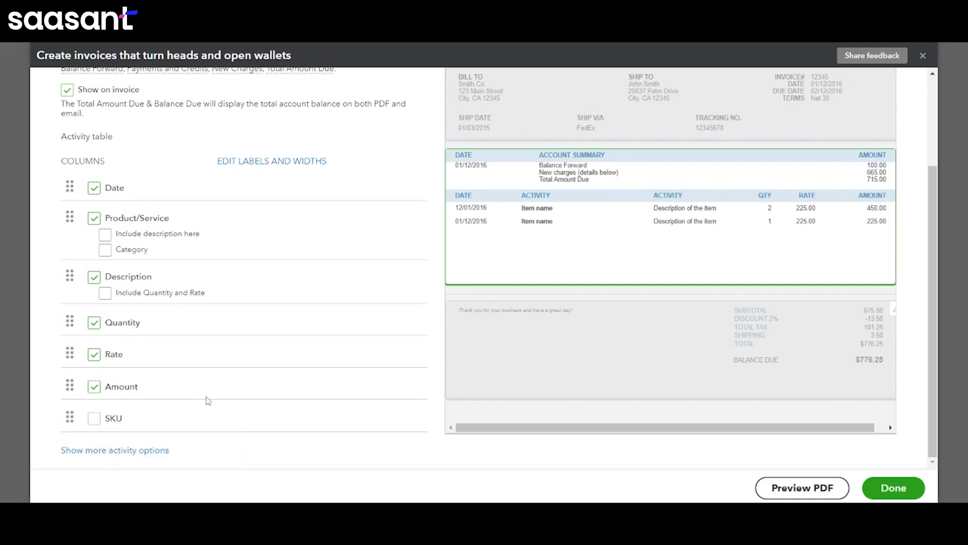
- Show the activity table's column labels and widths, and set the Date column's width to 14
{"action": "scroll", "coordinate": [208, 401], "scroll_direction": "up", "scroll_amount": 1}
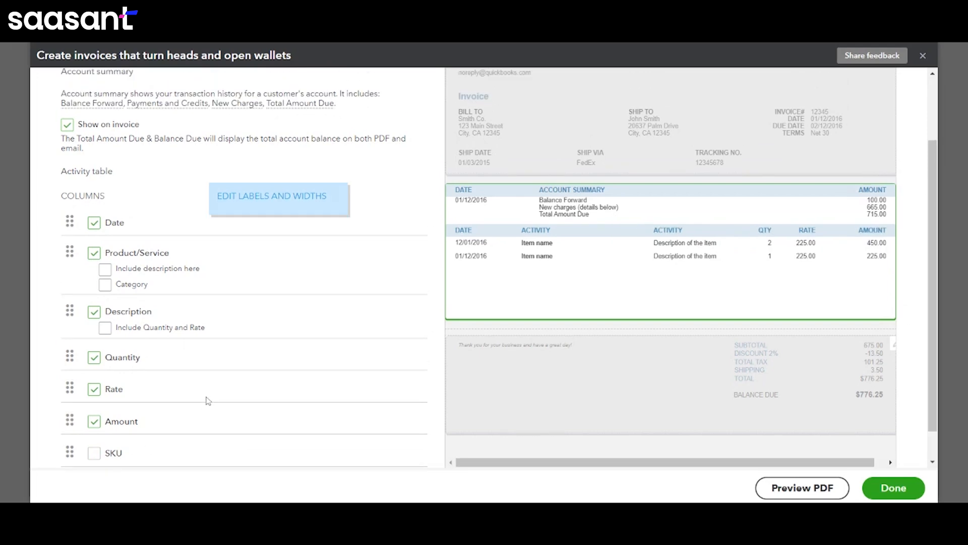
{"action": "left_click", "coordinate": [306, 202]}
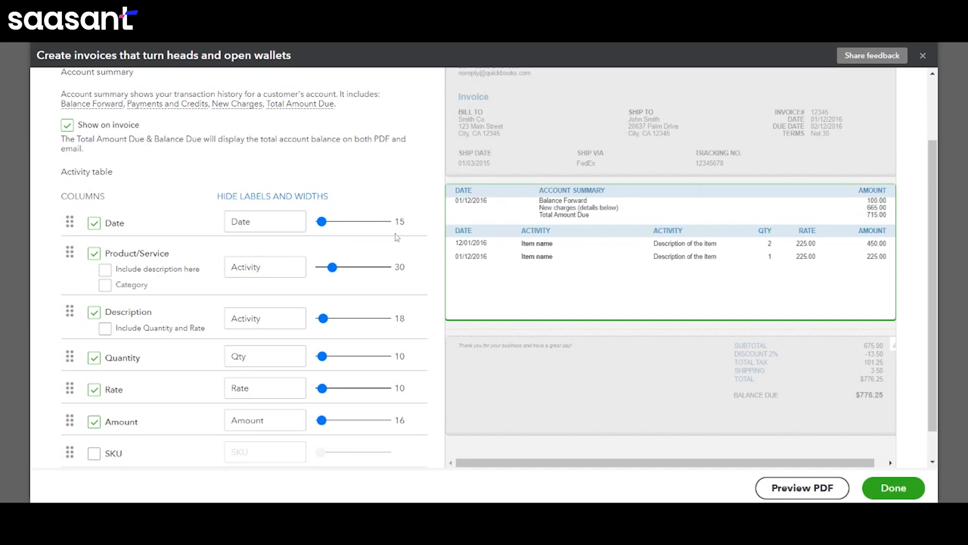
{"action": "left_click_drag", "start_coordinate": [321, 223], "coordinate": [322, 231]}
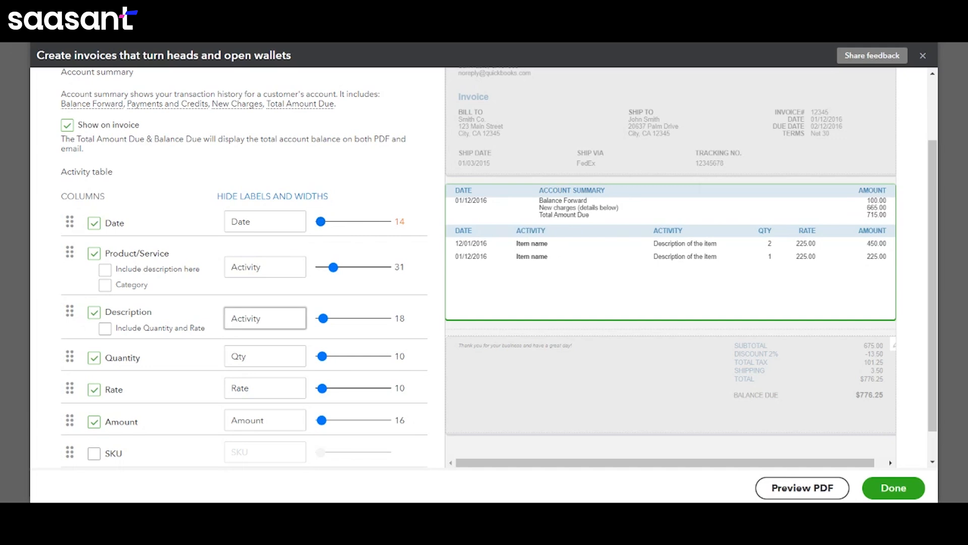
{"action": "scroll", "coordinate": [265, 317], "scroll_direction": "down", "scroll_amount": 1}
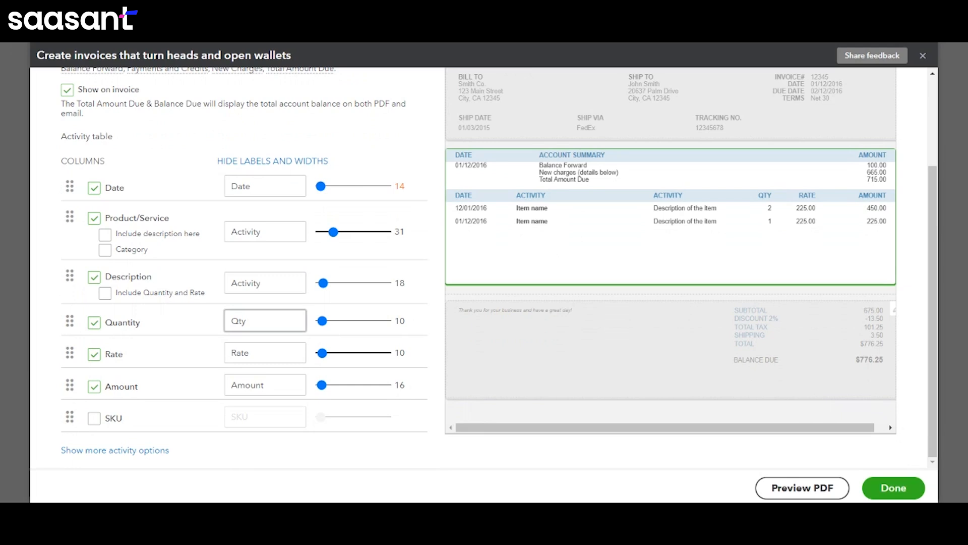
{"action": "scroll", "coordinate": [363, 312], "scroll_direction": "up", "scroll_amount": 3}
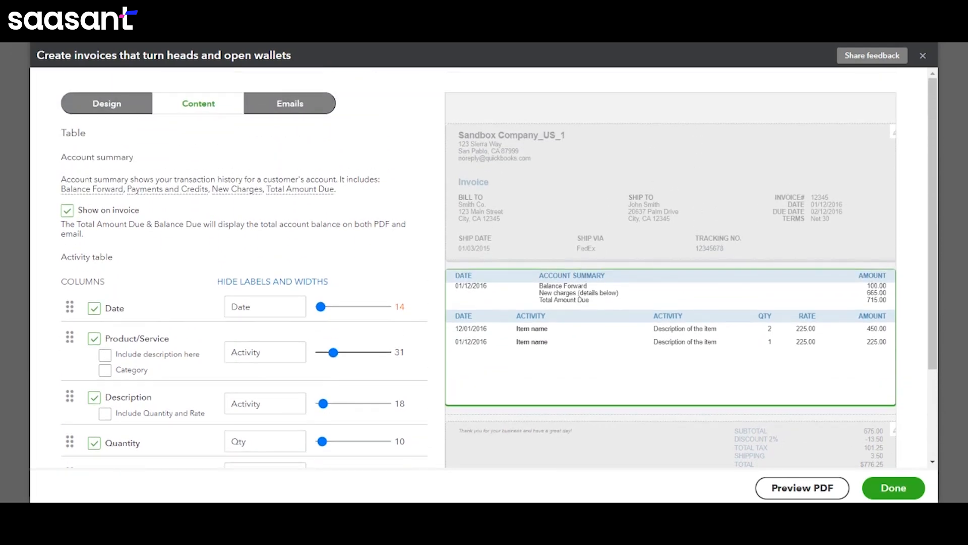
{"action": "scroll", "coordinate": [363, 312], "scroll_direction": "down", "scroll_amount": 3}
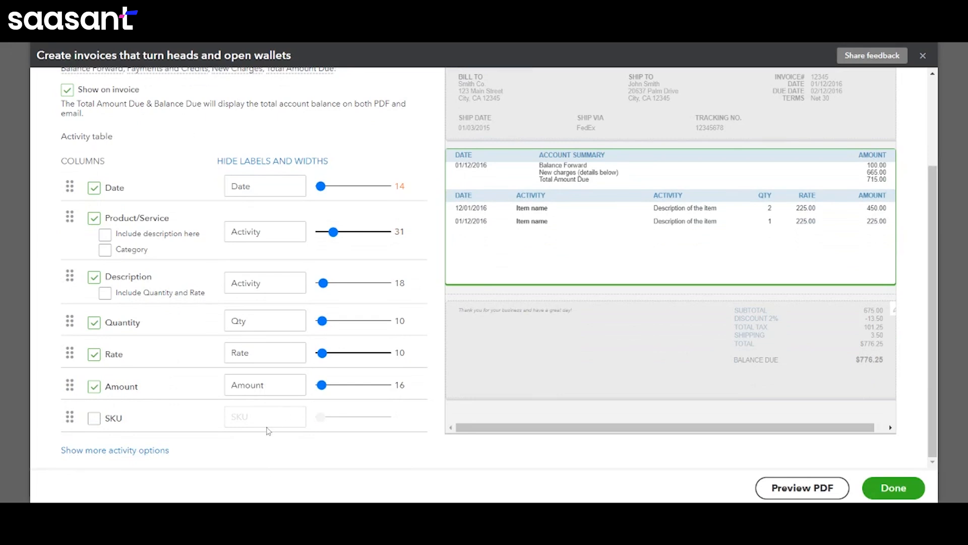
- Expand the additional activity options and examine the activity grouping and billable expense markup settings
{"action": "left_click", "coordinate": [122, 451]}
{"action": "scroll", "coordinate": [212, 343], "scroll_direction": "down", "scroll_amount": 4}
{"action": "left_click", "coordinate": [204, 353]}
{"action": "left_click", "coordinate": [208, 355]}
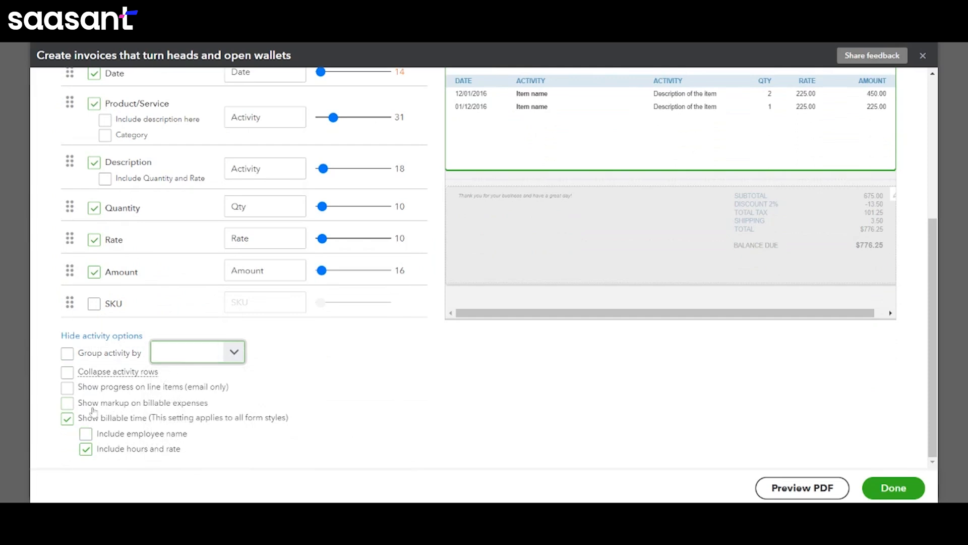
{"action": "left_click", "coordinate": [71, 408]}
{"action": "left_click", "coordinate": [70, 408]}
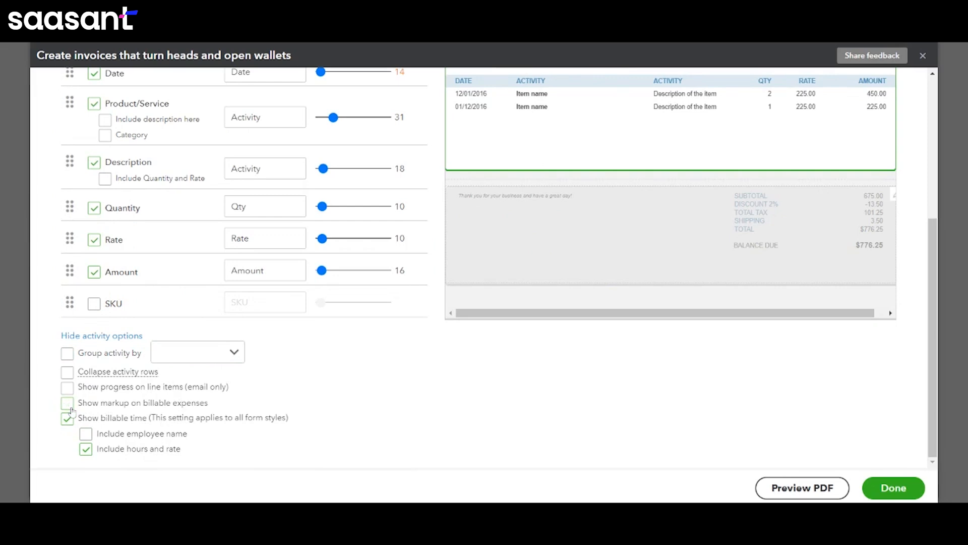
- Review the footer's display options, customer message and additional footer text, and save the invoice template
{"action": "left_click", "coordinate": [632, 226]}
{"action": "scroll", "coordinate": [361, 190], "scroll_direction": "up", "scroll_amount": 2}
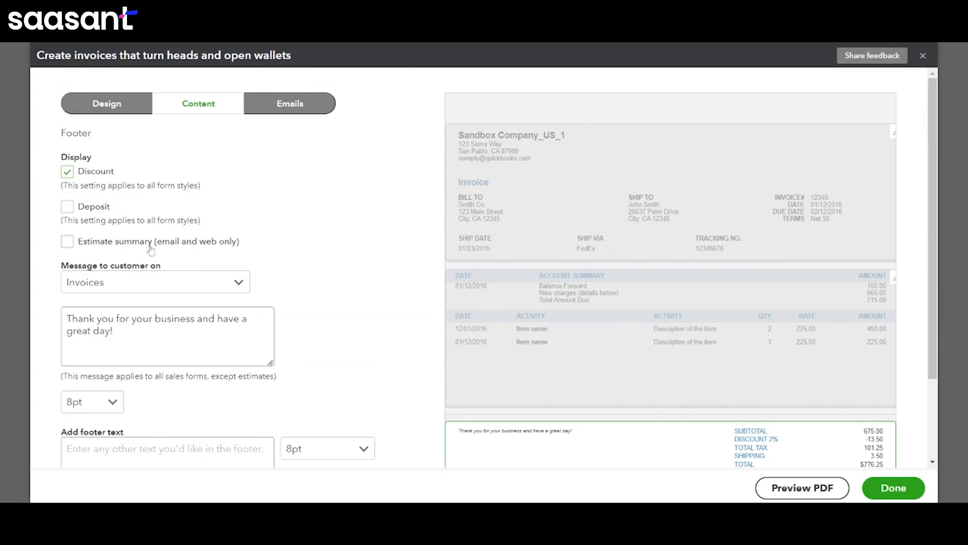
{"action": "scroll", "coordinate": [182, 245], "scroll_direction": "down", "scroll_amount": 3}
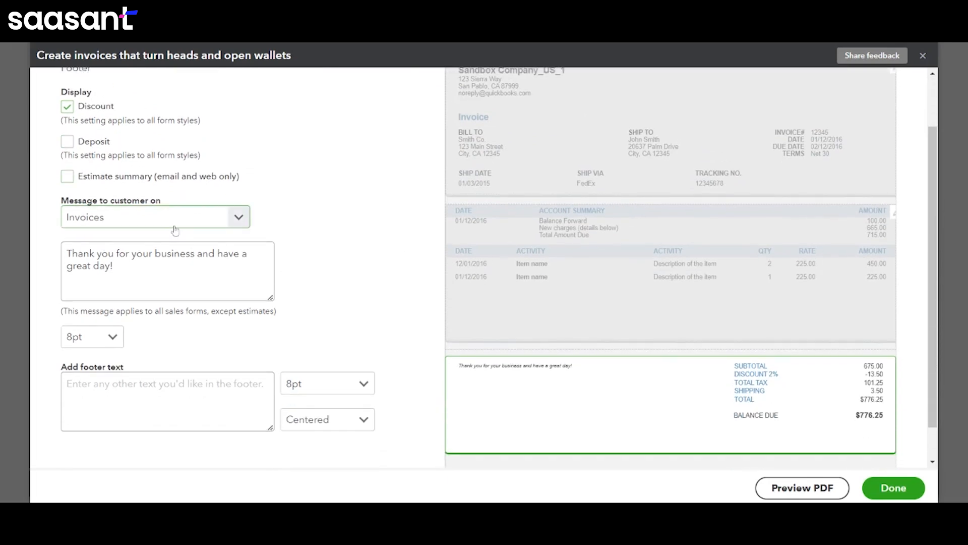
{"action": "left_click", "coordinate": [167, 275]}
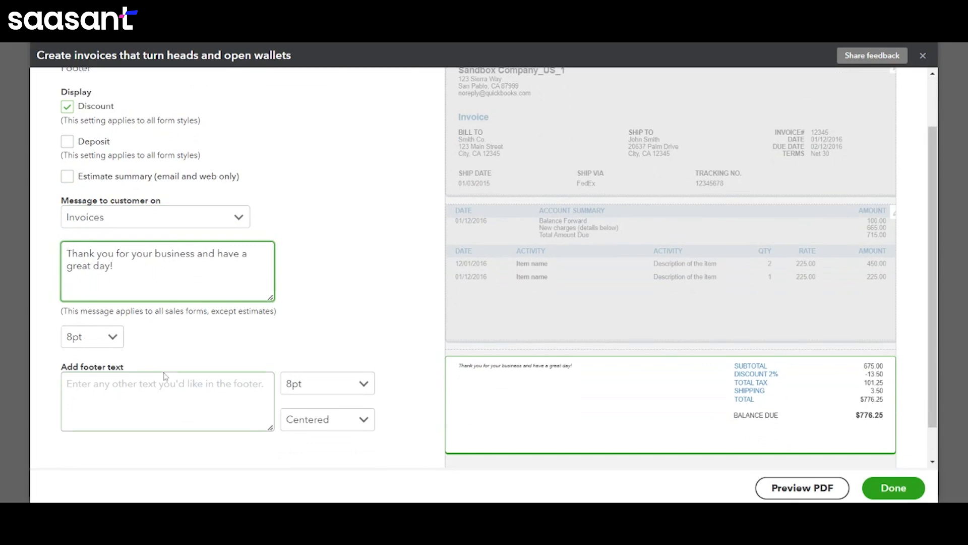
{"action": "left_click", "coordinate": [116, 386]}
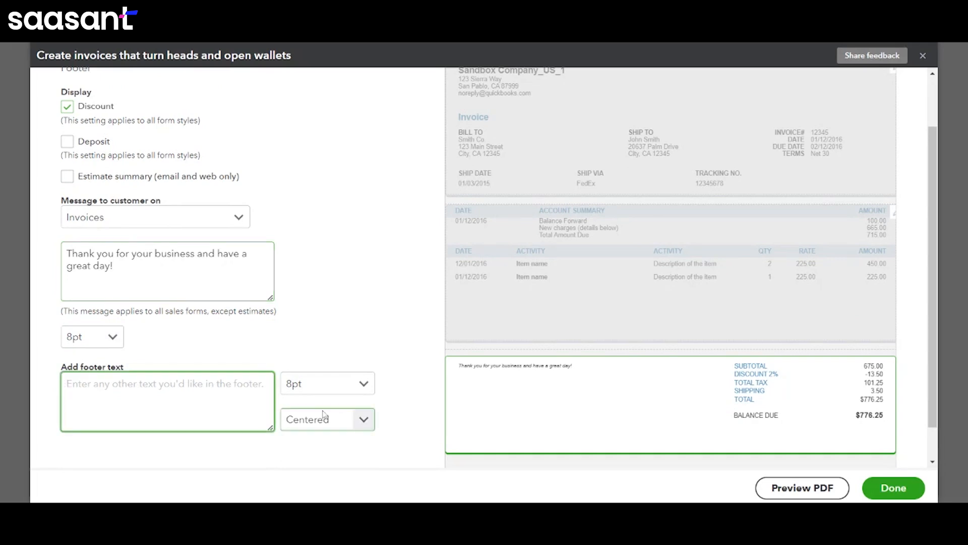
{"action": "scroll", "coordinate": [418, 411], "scroll_direction": "down", "scroll_amount": 1}
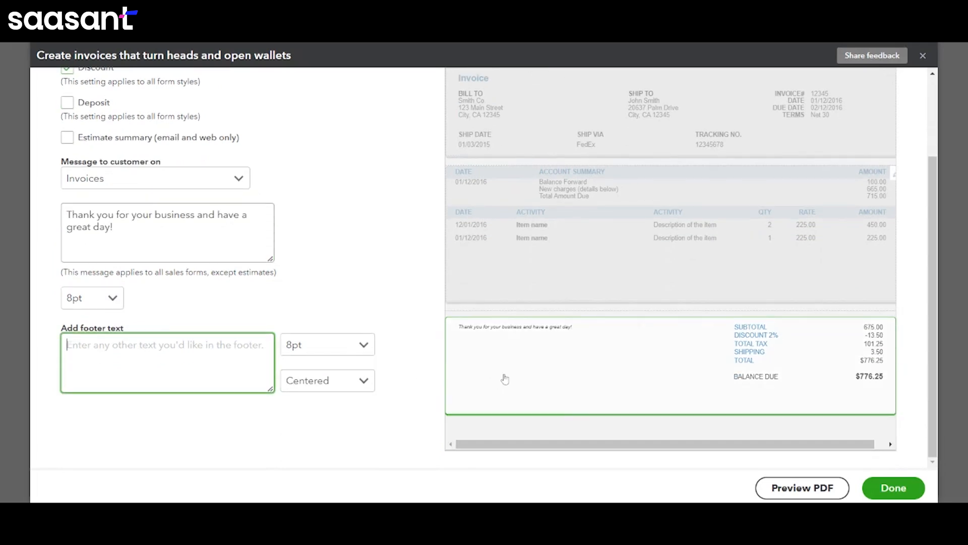
{"action": "scroll", "coordinate": [739, 420], "scroll_direction": "up", "scroll_amount": 1}
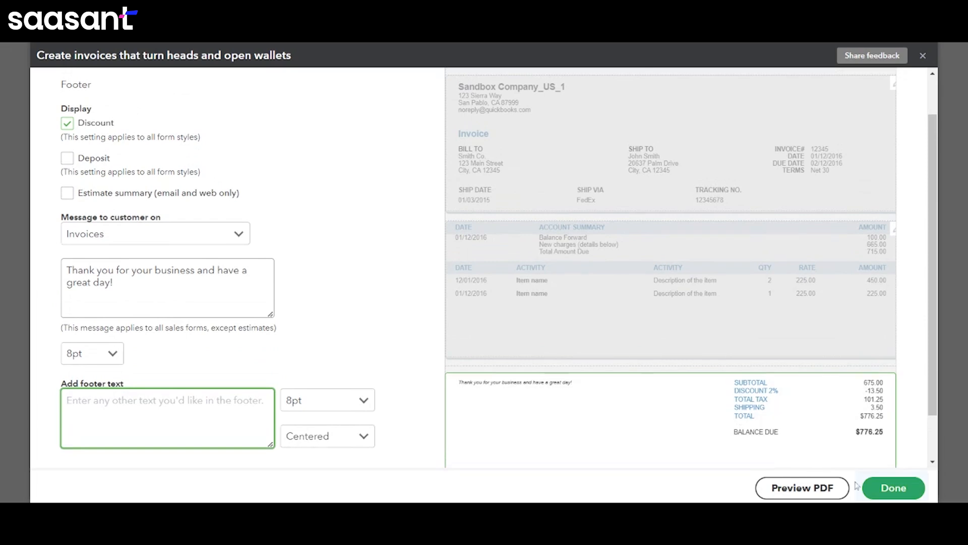
{"action": "left_click", "coordinate": [874, 489]}
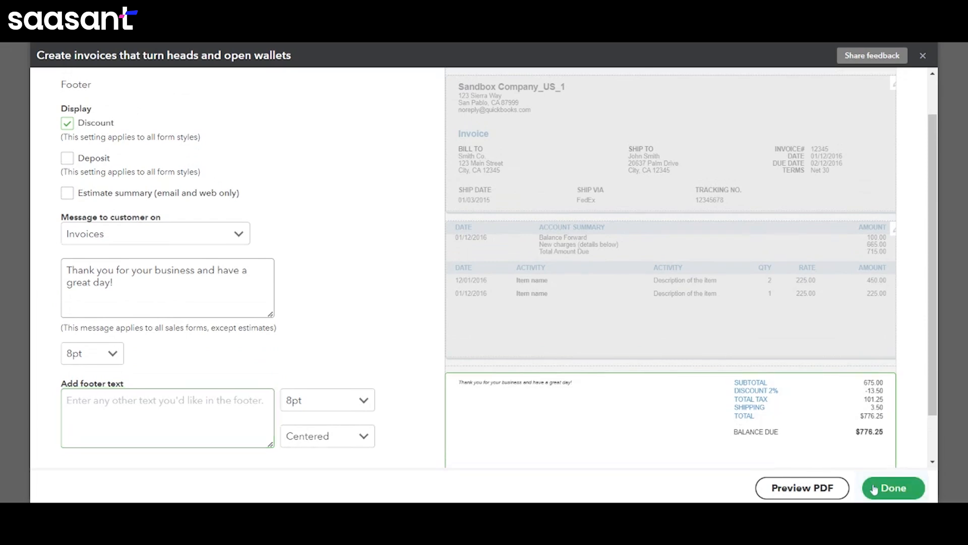